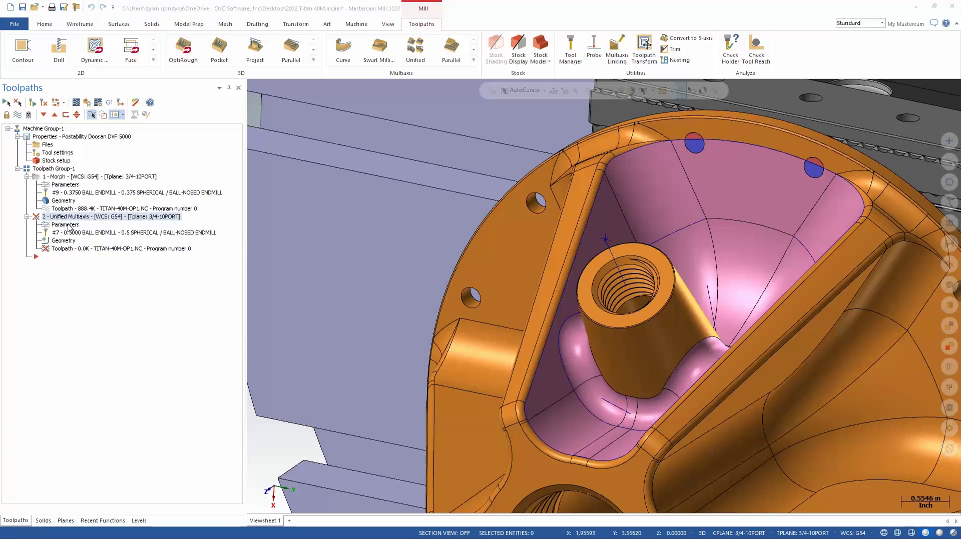
- In the Unified Multiaxis operation's cut pattern, select all pocket faces of color 90 as the machining geometry
left_click(70, 227)
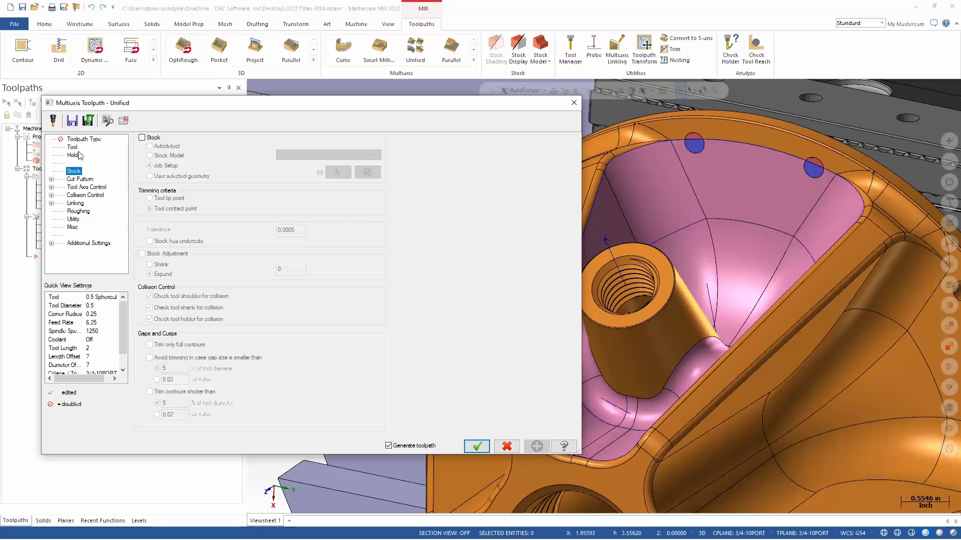
left_click(80, 179)
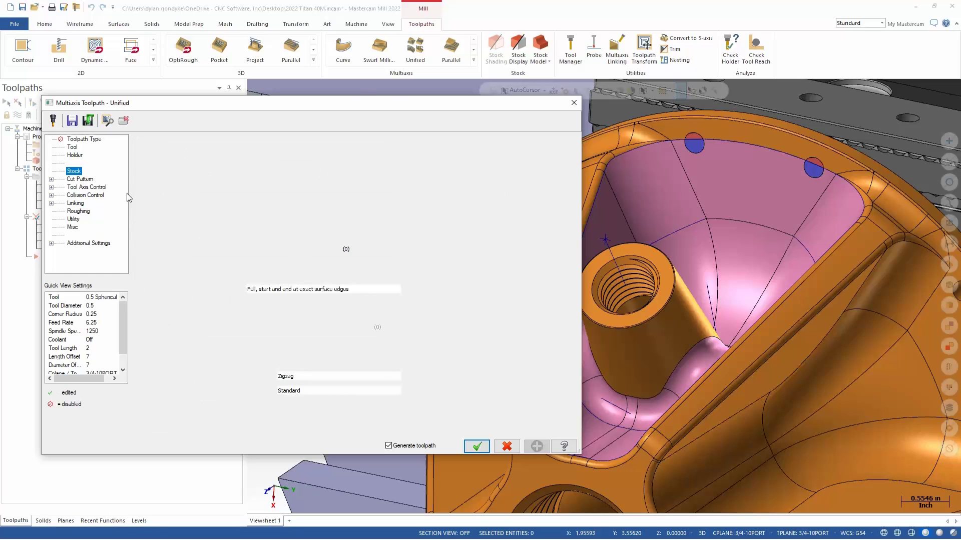
left_click(368, 247)
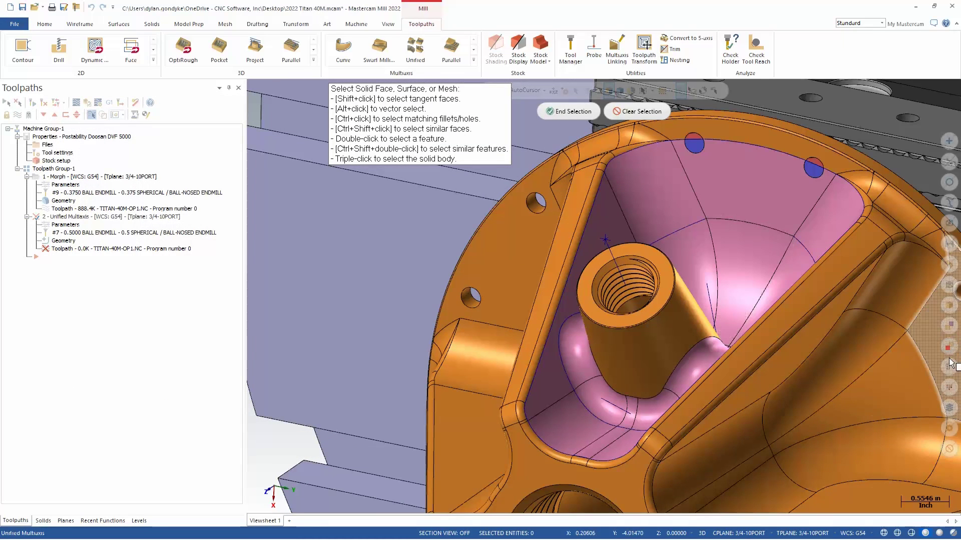
left_click(949, 387)
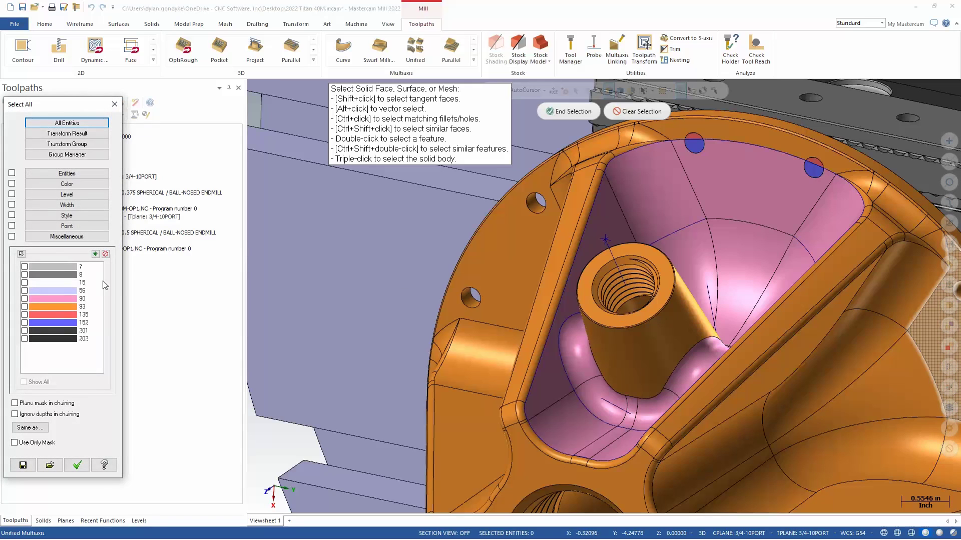
left_click(25, 299)
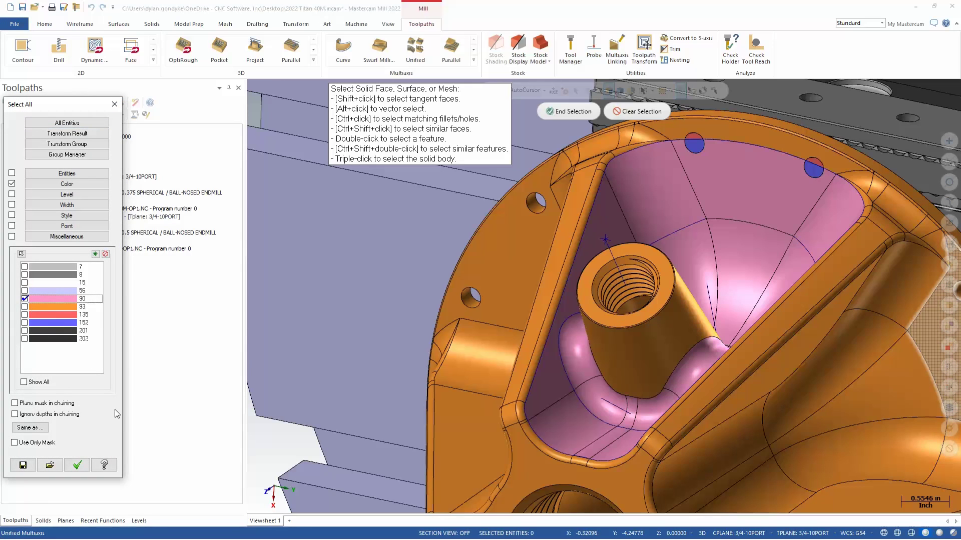
left_click(77, 465)
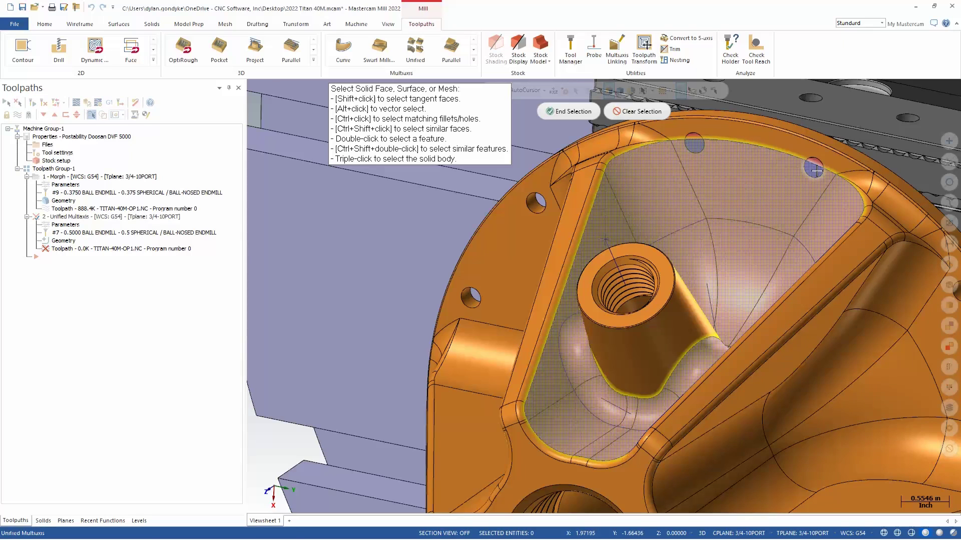
left_click(564, 111)
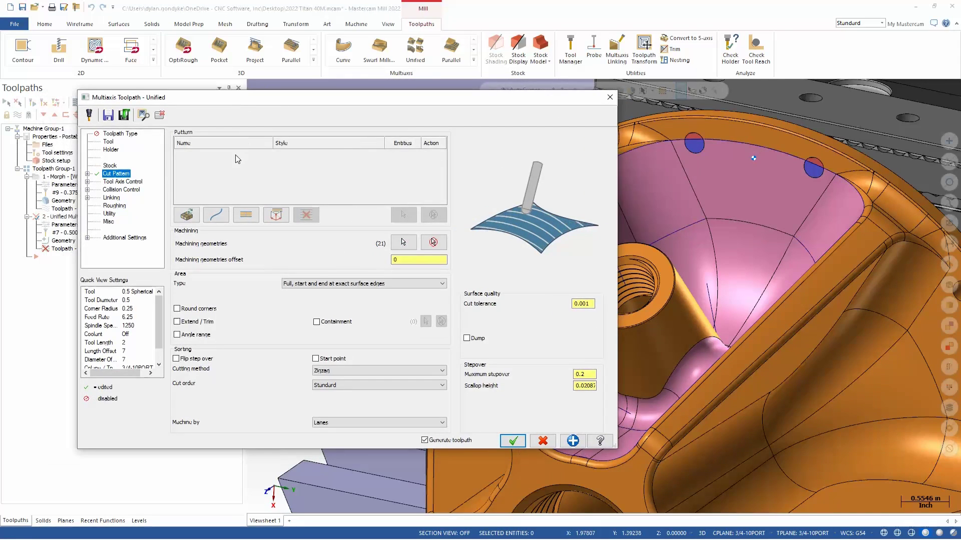
- Add an automatic pattern to the cut pattern and set its style to Machining boundary - Morph
left_click(195, 217)
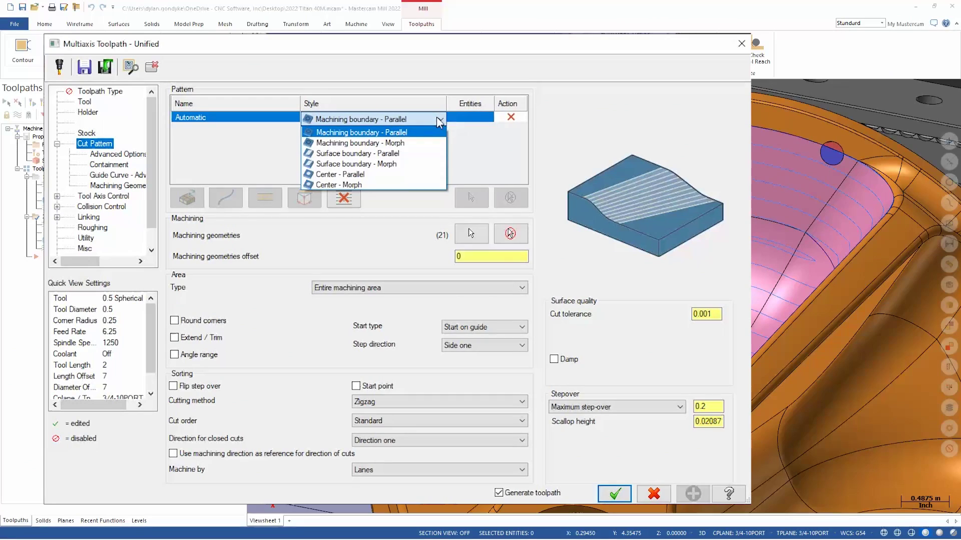
left_click(399, 144)
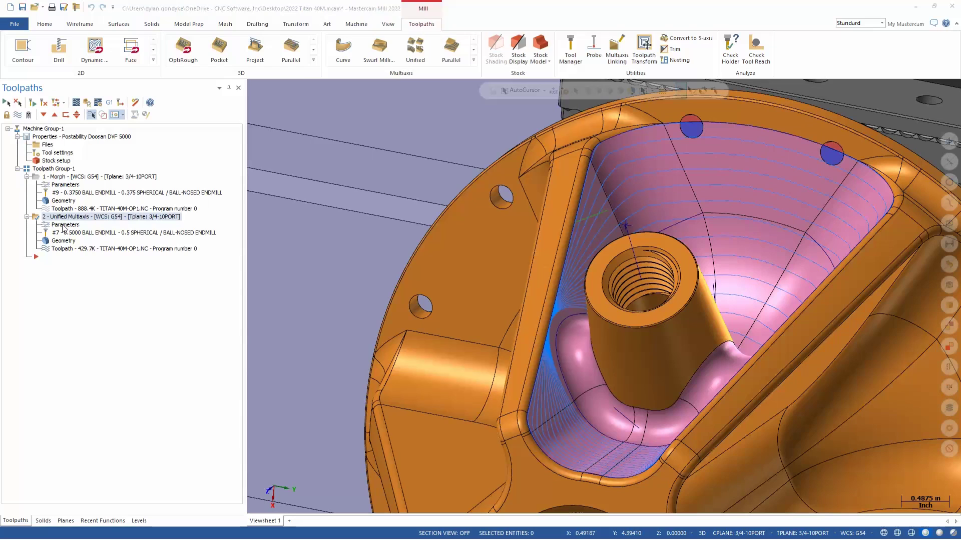
- Replace the Unified operation's automatic pattern with two curve patterns of Guide style
left_click(65, 233)
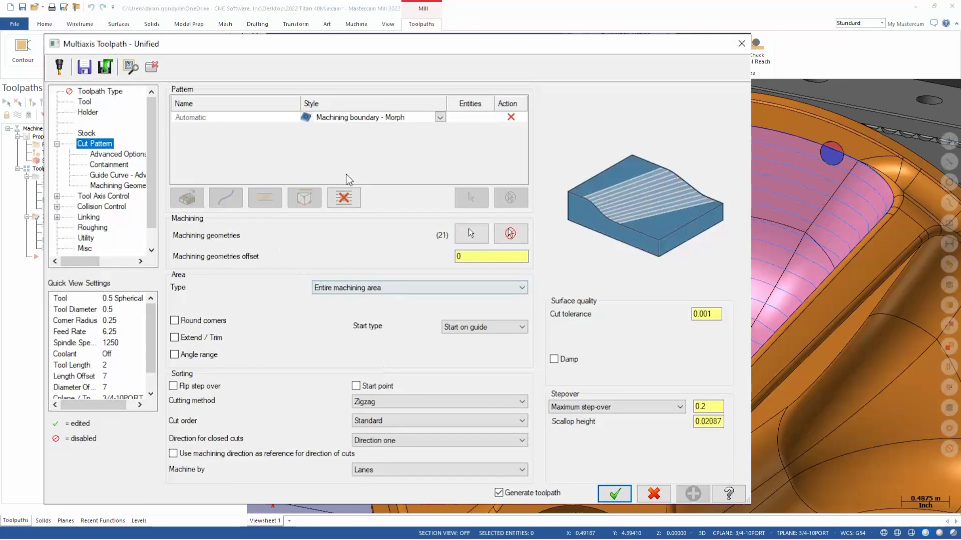
left_click(355, 200)
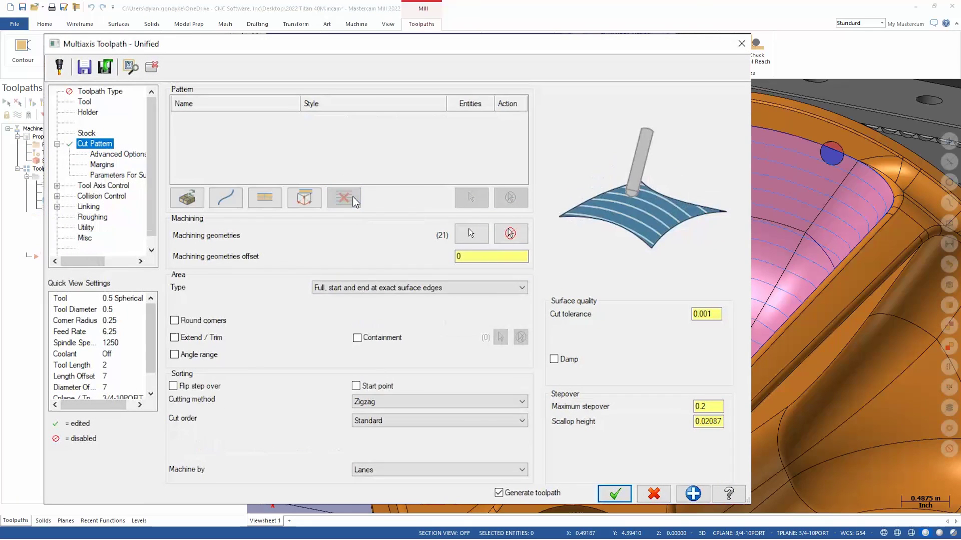
left_click(240, 200)
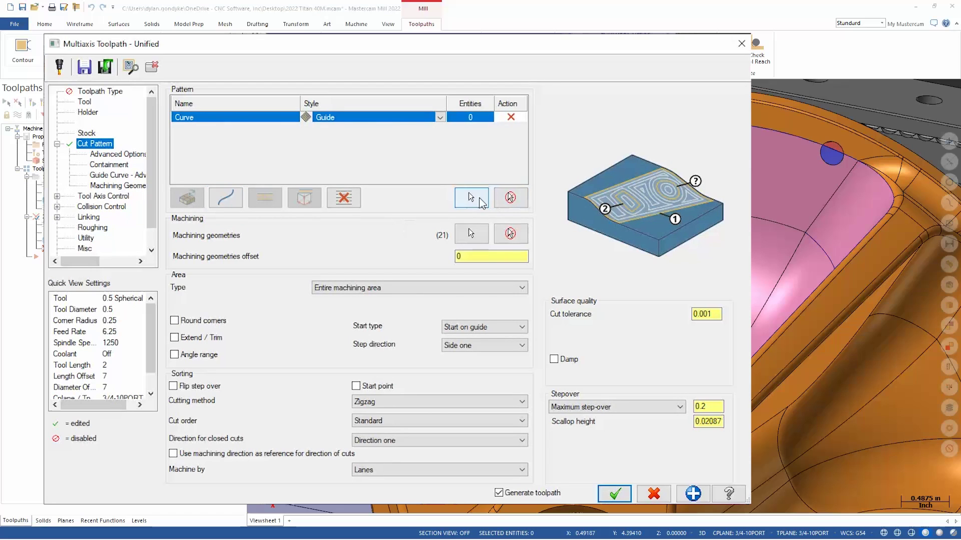
left_click(211, 201)
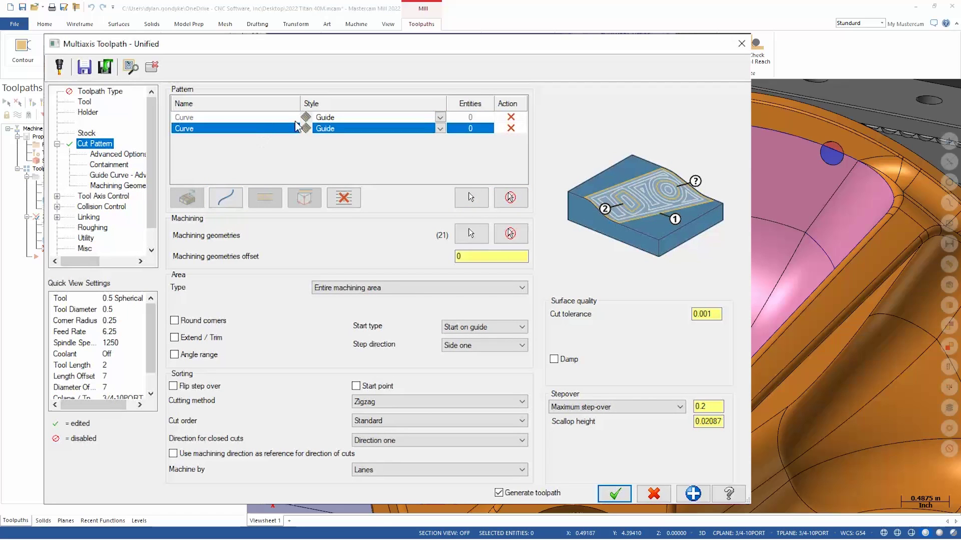
- Assign the pocket's upper edge along the narrow straight rib beside the round mounting holes to the first guide curve
left_click(264, 121)
left_click(471, 198)
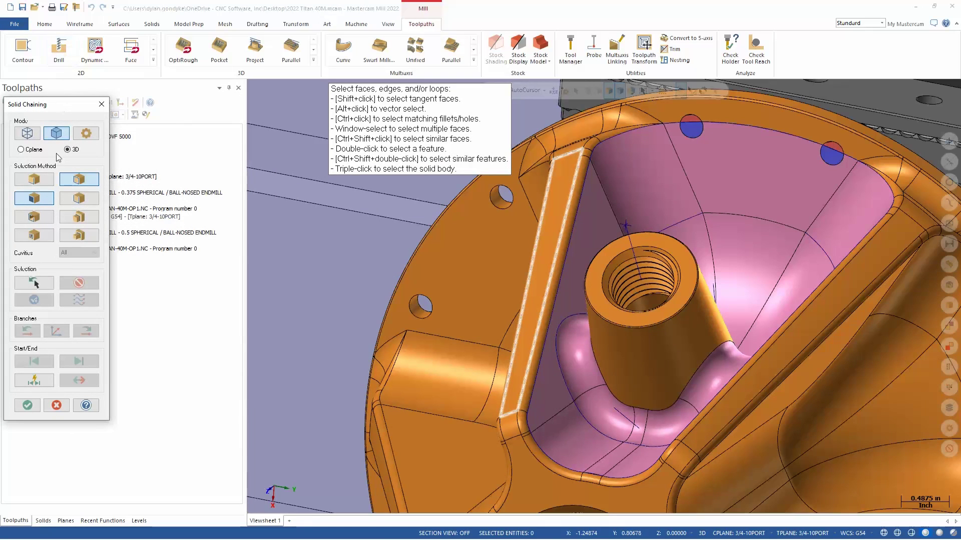
left_click(35, 184)
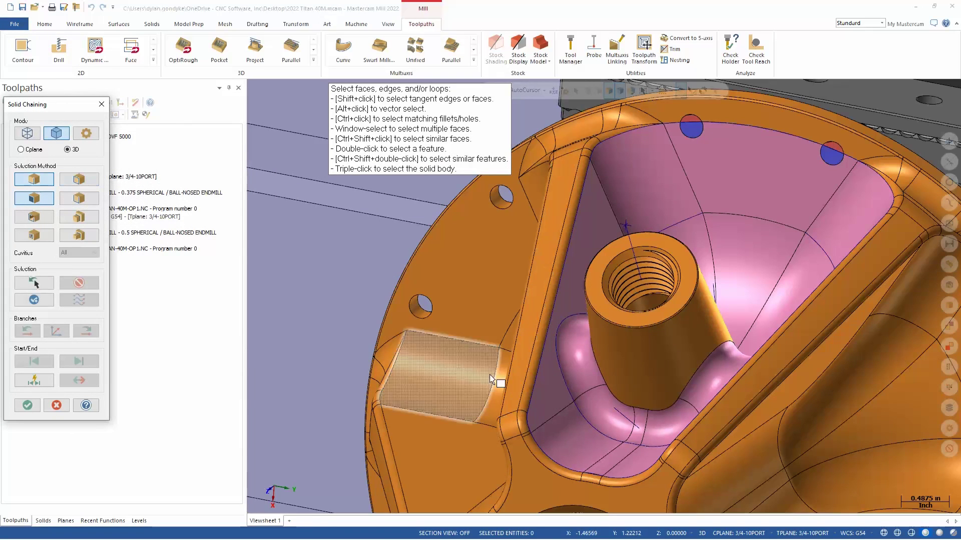
left_click(533, 398)
left_click(27, 405)
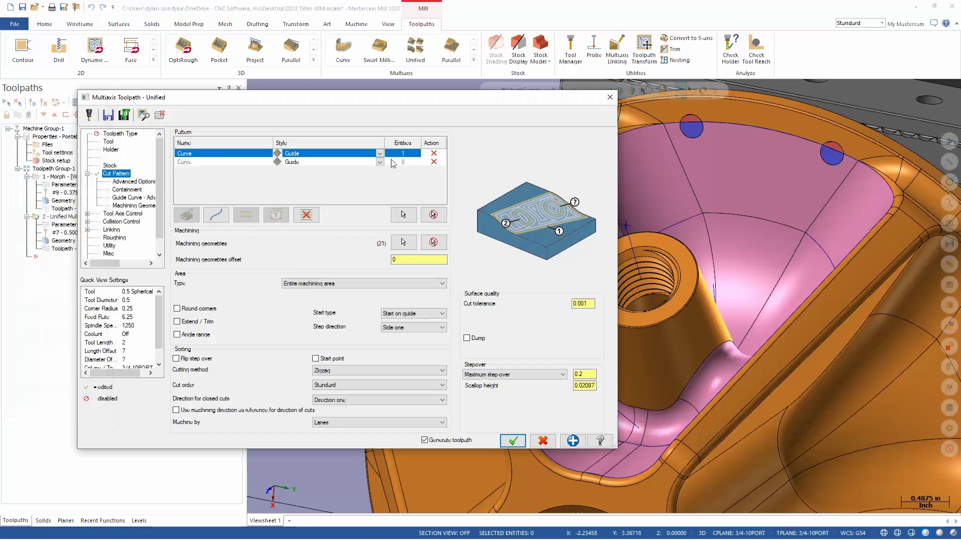
- Assign the pocket's opposite long straight upper edge, along the diagonal rib, to the second guide curve
left_click(345, 162)
left_click(300, 171)
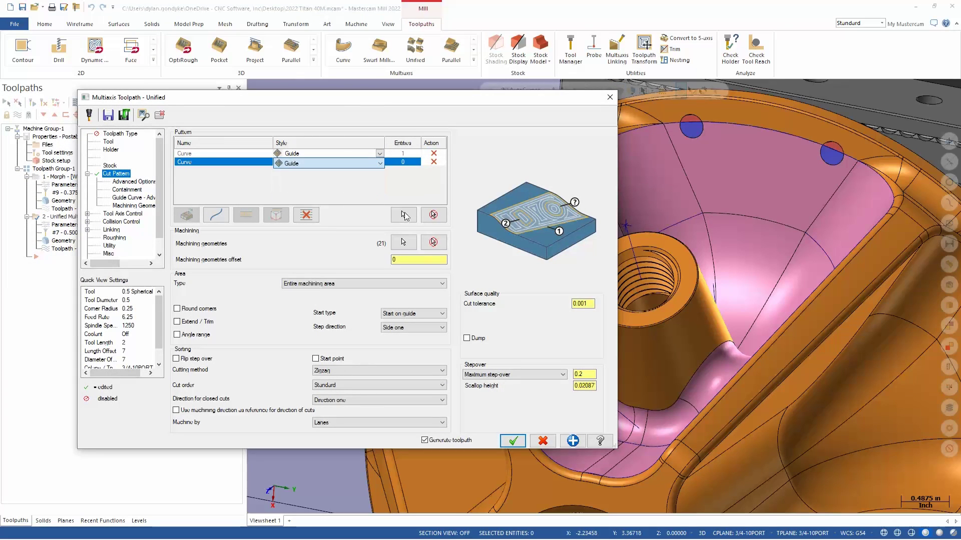
left_click(403, 214)
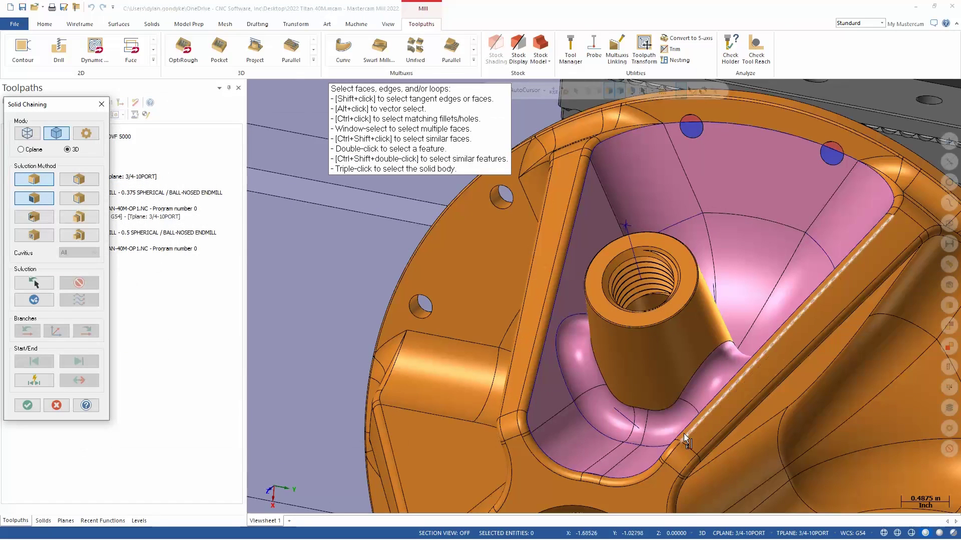
left_click(682, 430)
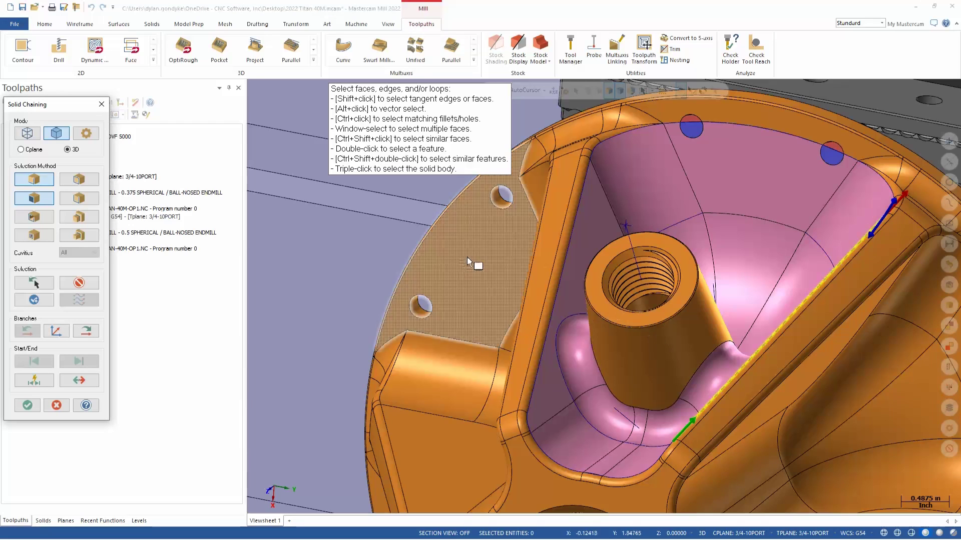
left_click(20, 409)
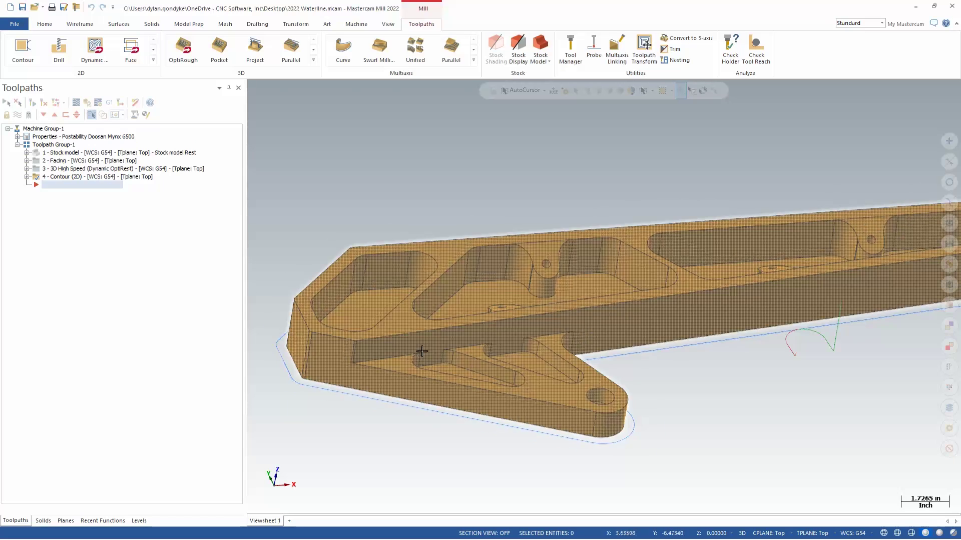
- Select the entire solid body of the bracket as the machining geometry for the Waterline toolpath
scroll(422, 351, "up", 2)
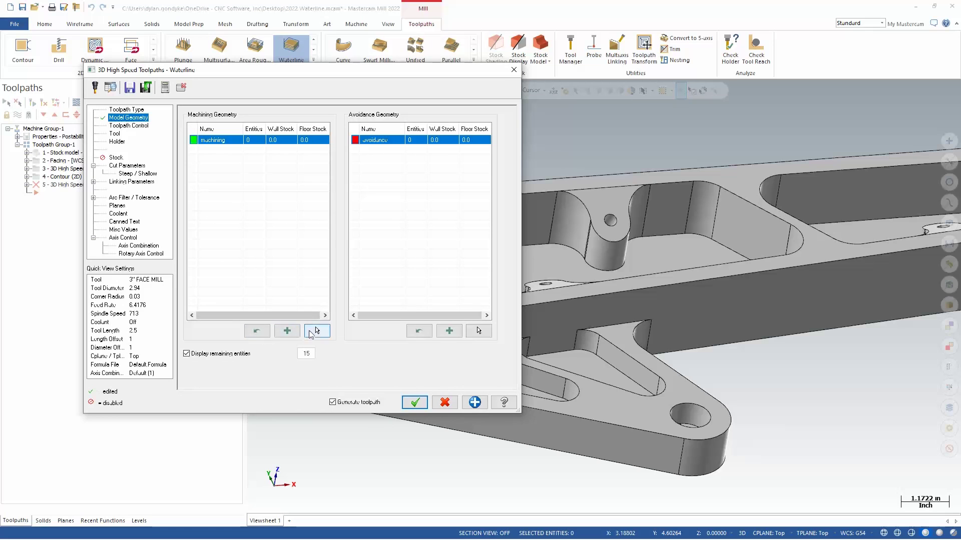
left_click(317, 331)
triple_click(566, 317)
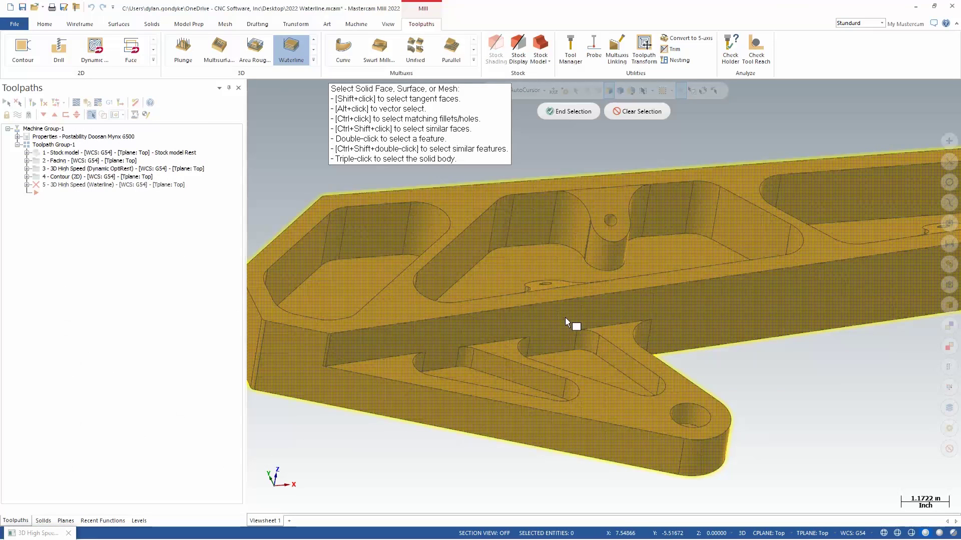
left_click(571, 110)
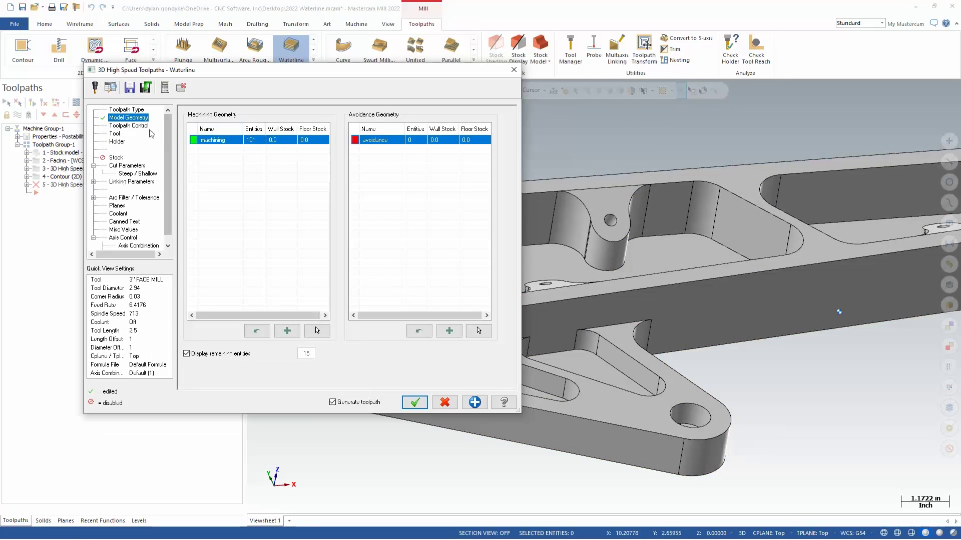
- Choose the .75 KOR-5 tool for the Waterline toolpath and generate it
left_click(125, 134)
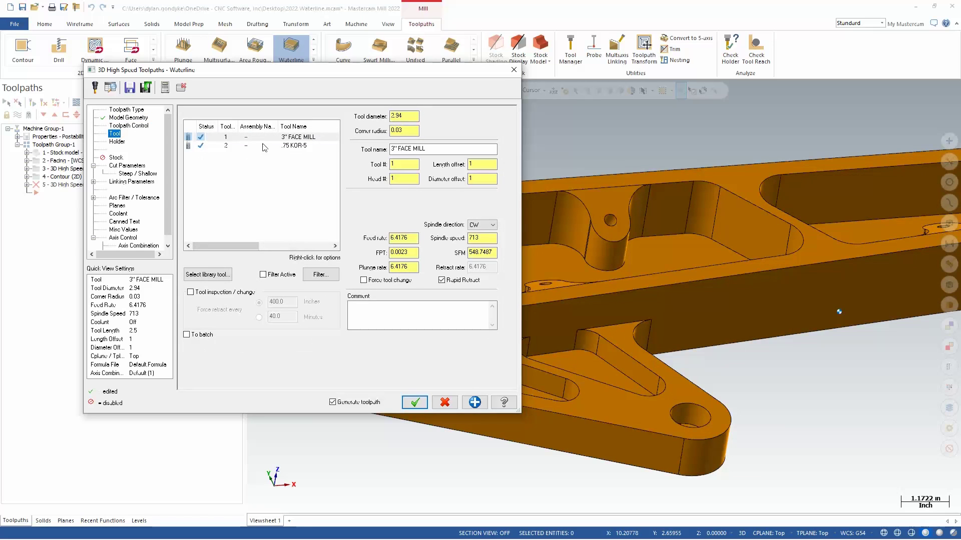
left_click(264, 146)
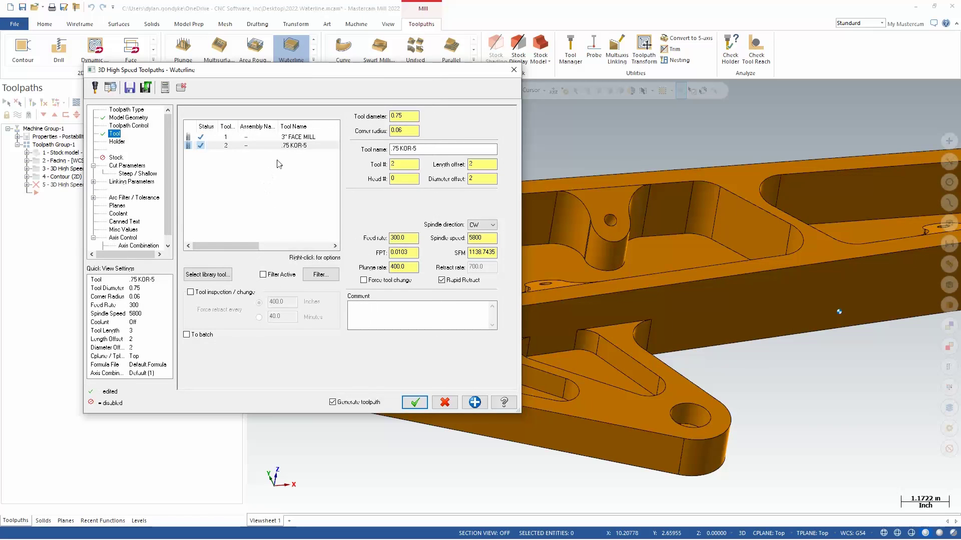
left_click(417, 403)
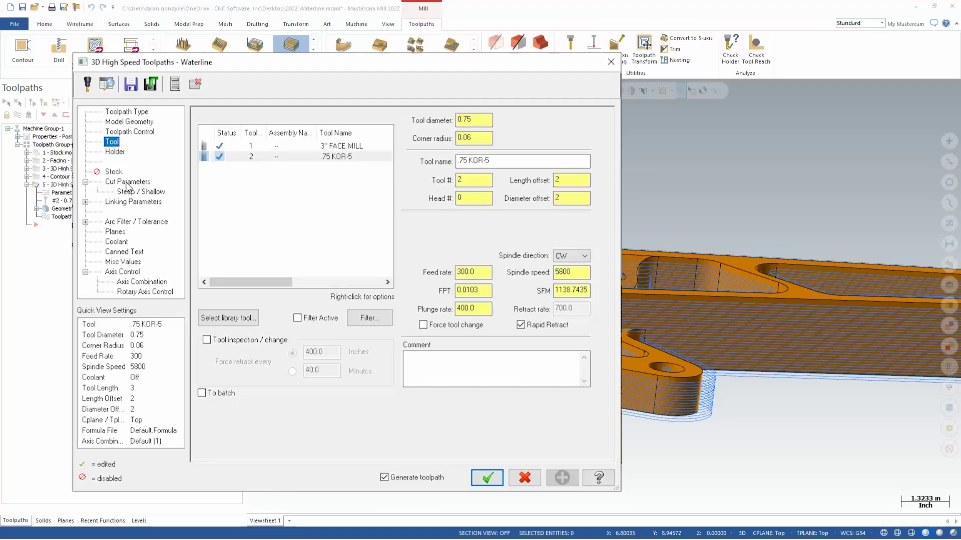
- Enable critical depths of type Contact flats only in the Waterline cut parameters and regenerate the toolpath
left_click(127, 182)
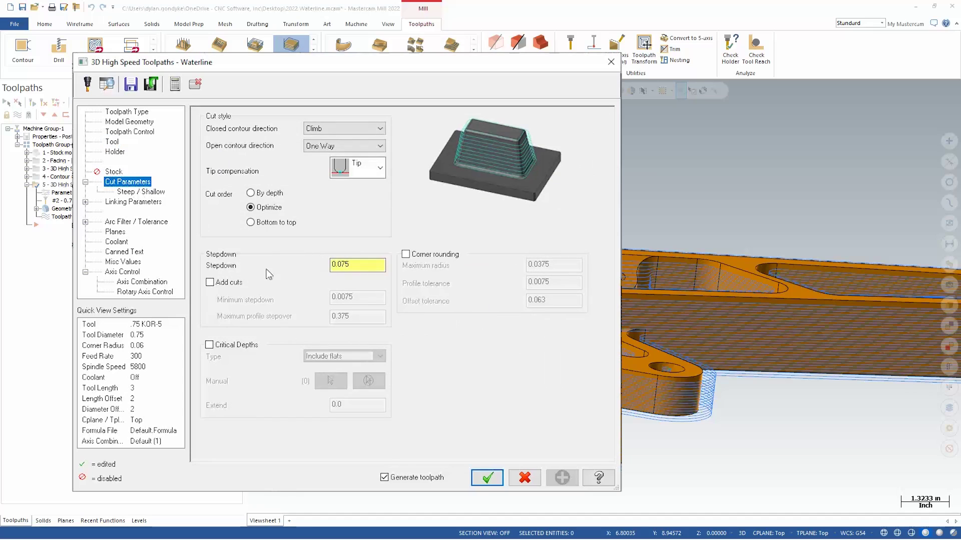
left_click(210, 345)
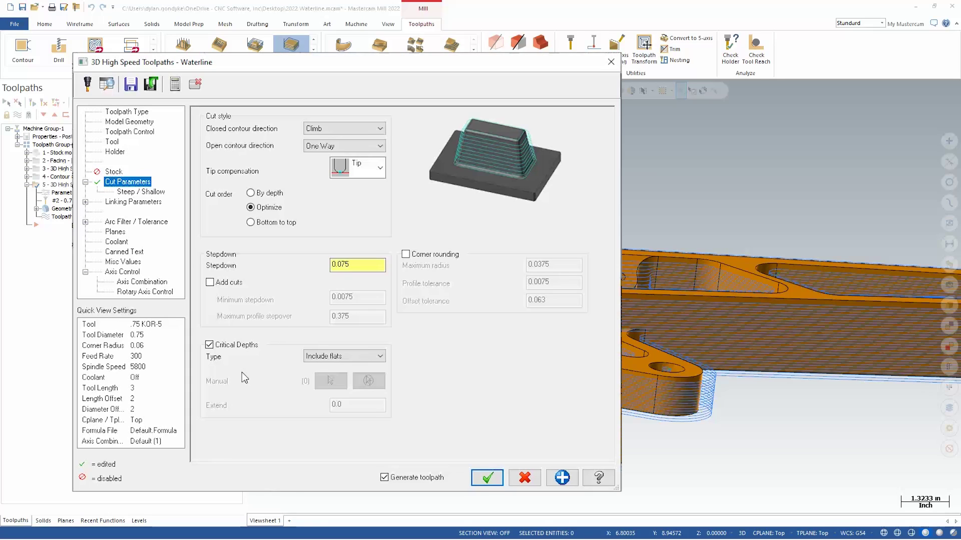
left_click(349, 355)
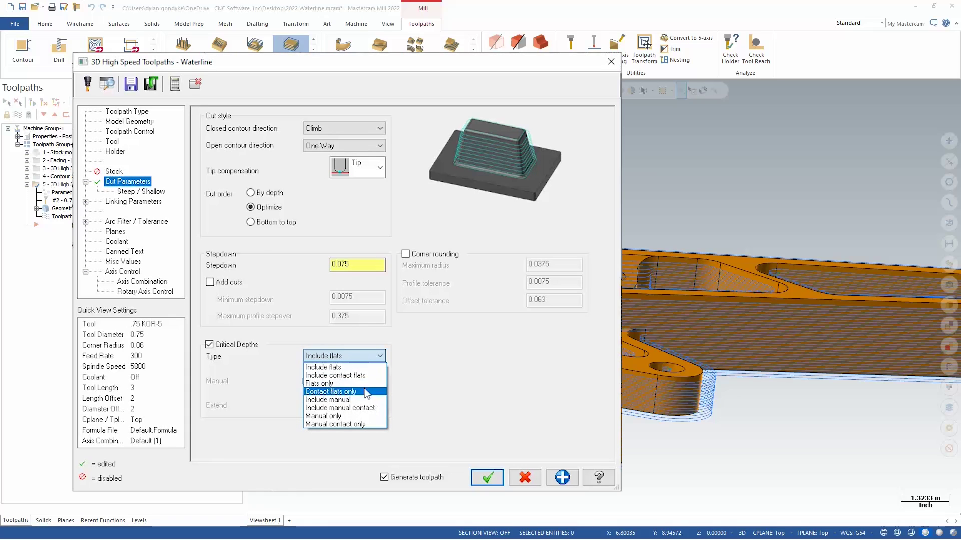
left_click(342, 393)
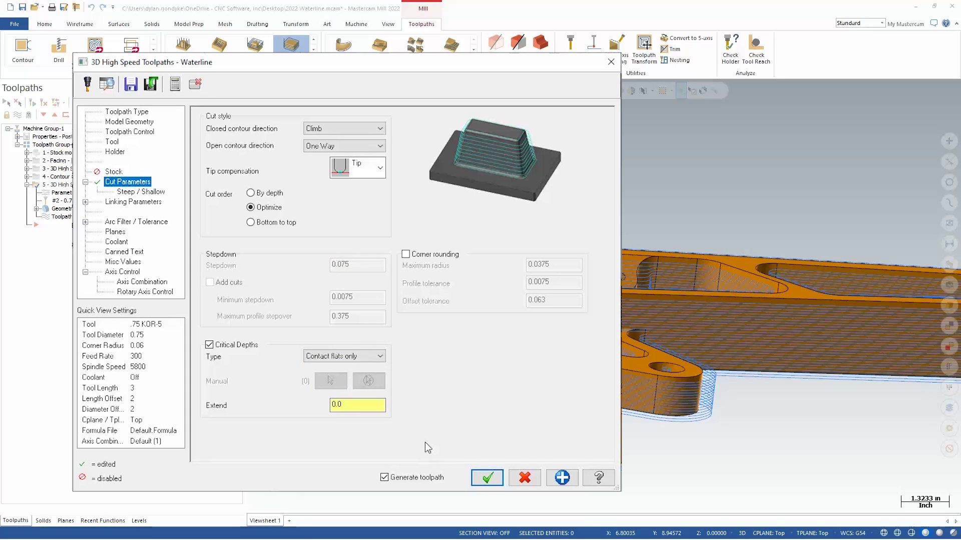
left_click(487, 478)
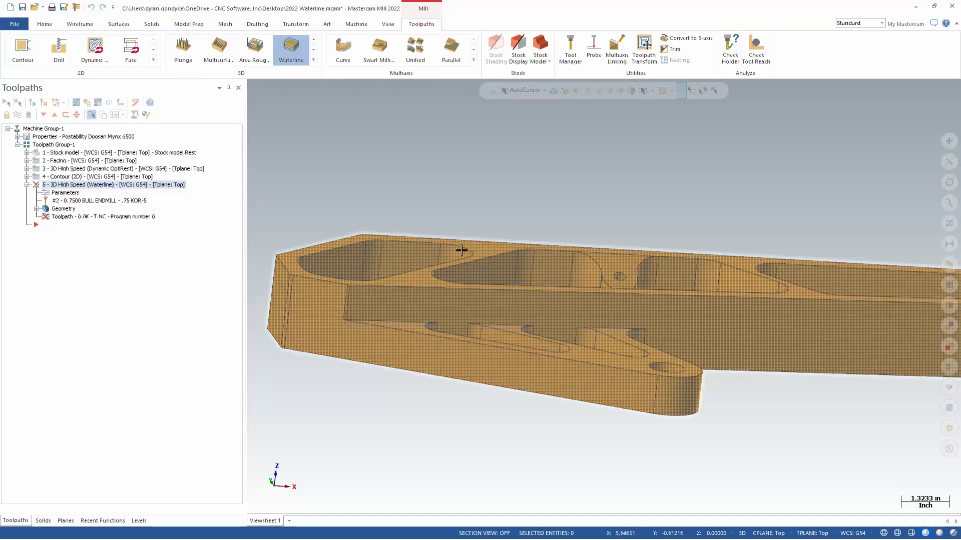
mouse_move(491, 208)
middle_mouse_down()
mouse_move(499, 264)
mouse_move(745, 431)
middle_mouse_up()
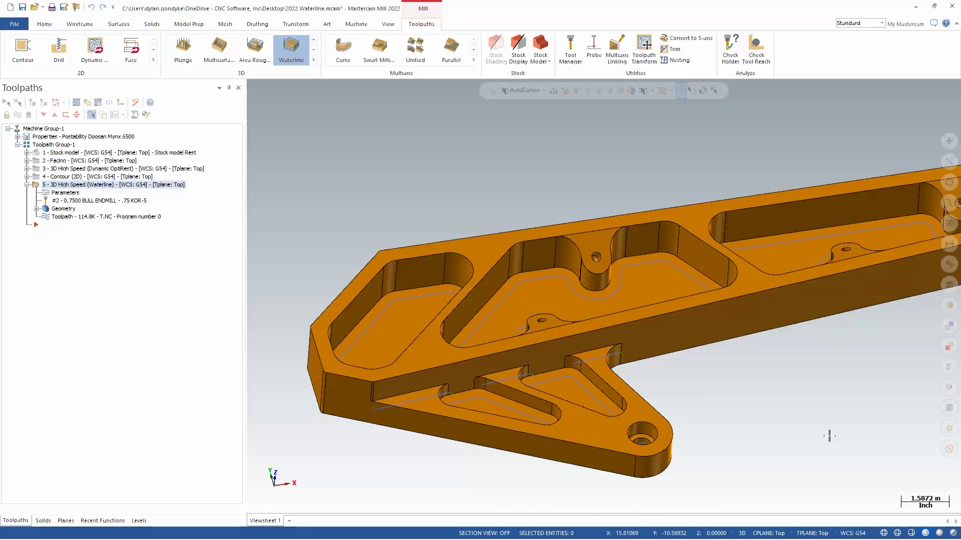
scroll(598, 366, "down", 3)
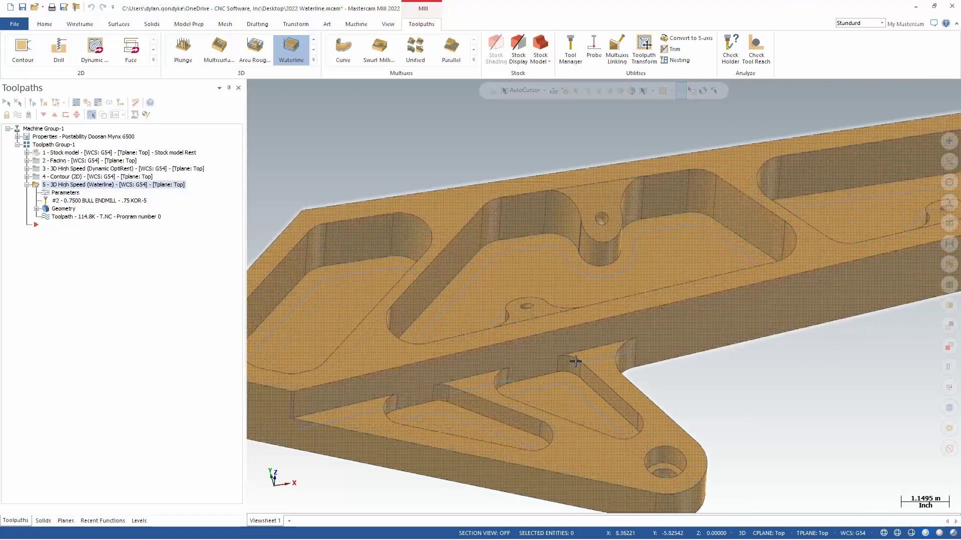
scroll(491, 389, "up", 5)
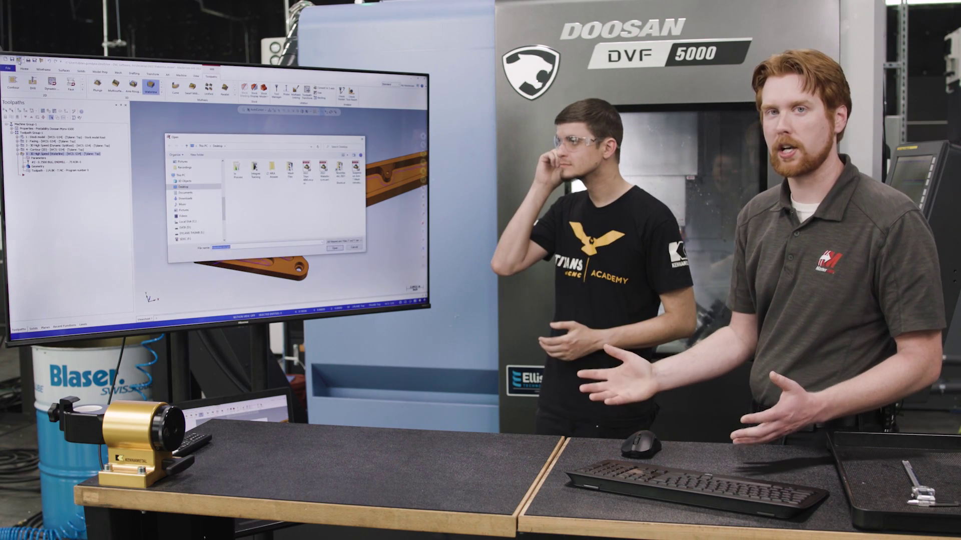
left_click(323, 170)
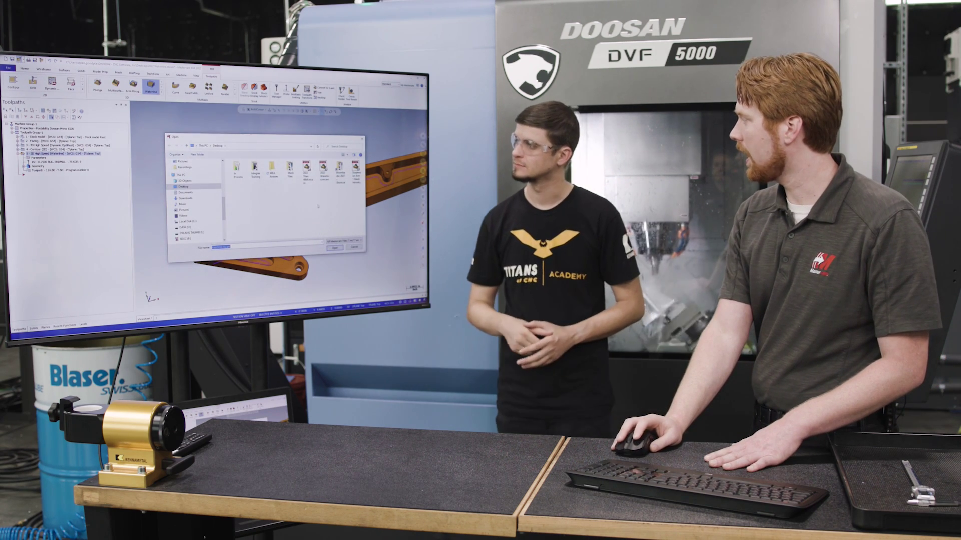
- Open the file Suspension Arm - 1 Mesh Introduction.mcam and inspect the arm mesh's polygon count and volume properties
left_click(340, 170)
double_click(356, 170)
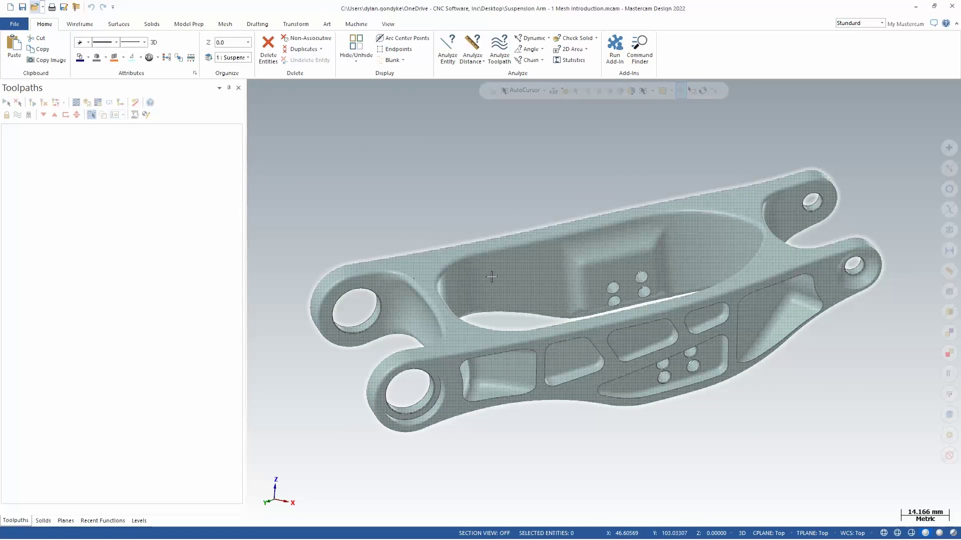
left_click(491, 277)
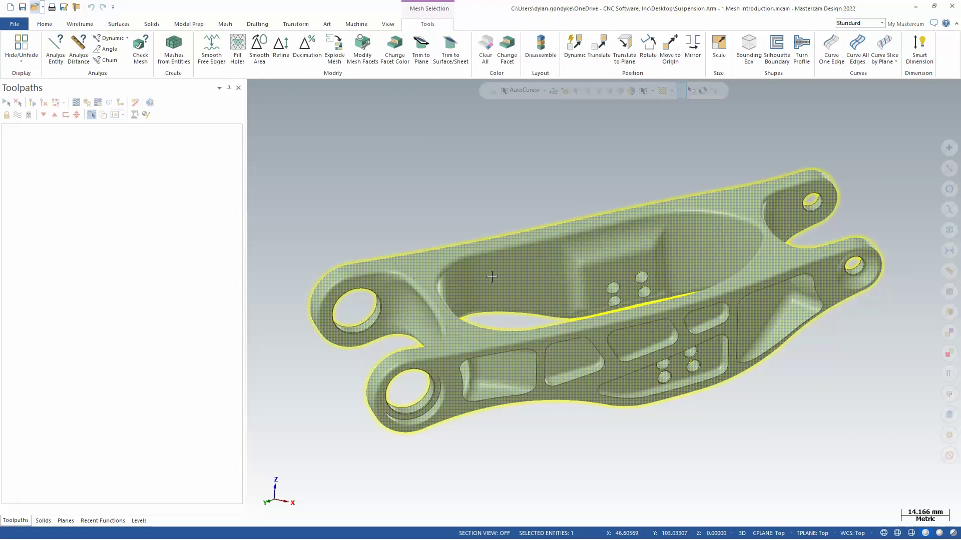
double_click(491, 277)
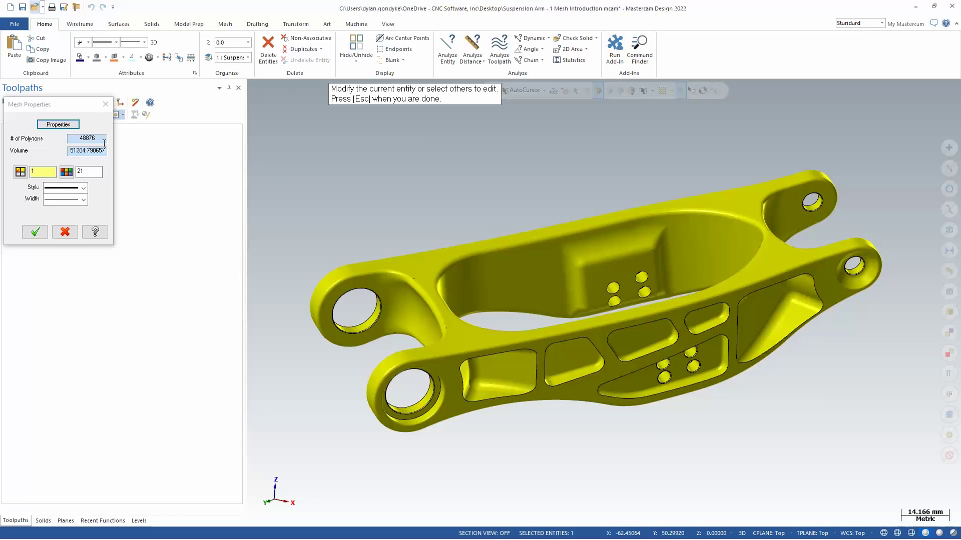
key("Escape")
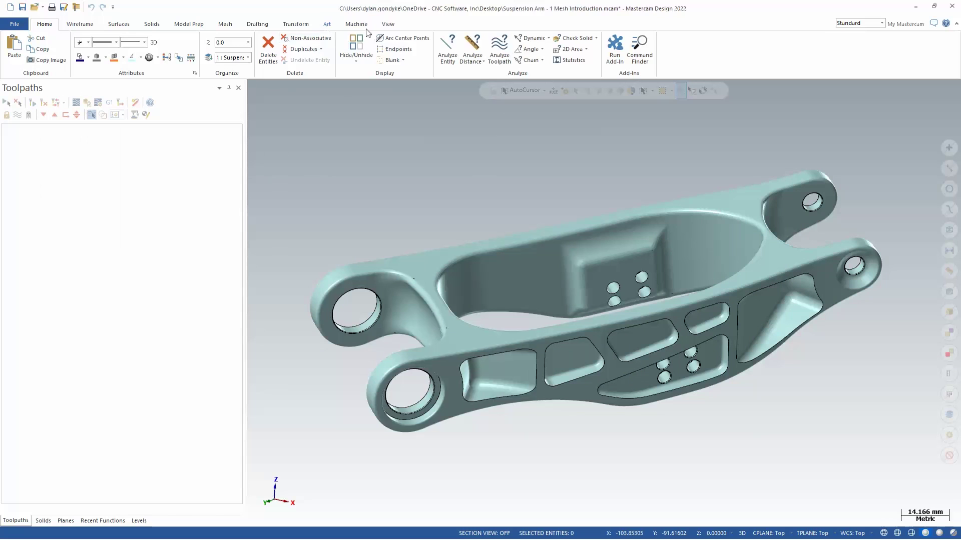
- Check the appearance display settings for the suspension arm mesh and view the part from its pocketed side
left_click(389, 24)
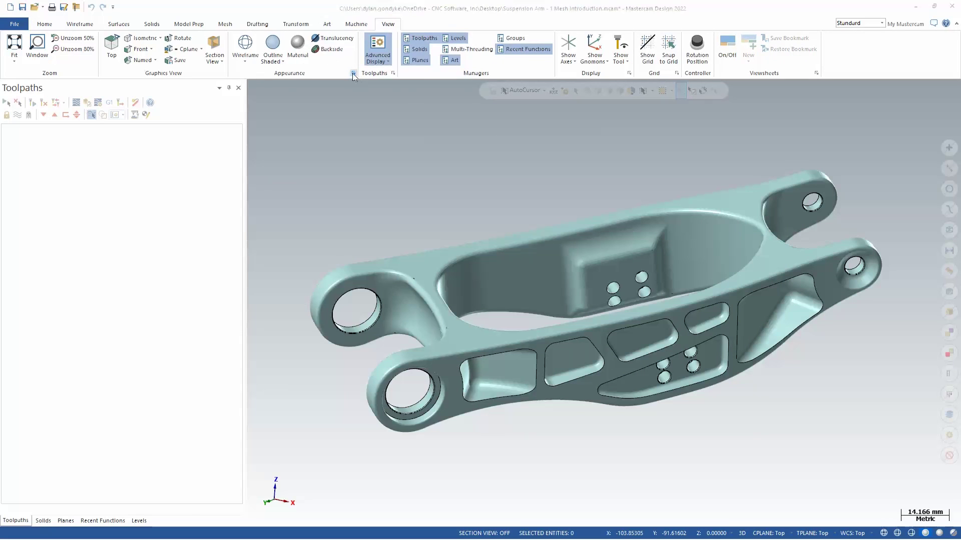
left_click(352, 73)
left_click(257, 213)
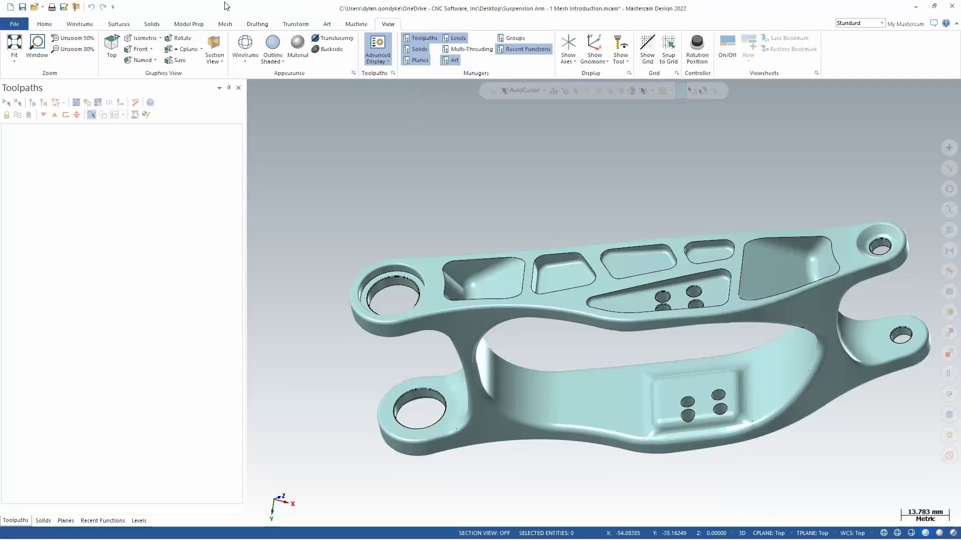
- Start Explode Mesh on the suspension arm with the Copy method and preview the split into separate mesh bodies
left_click(226, 25)
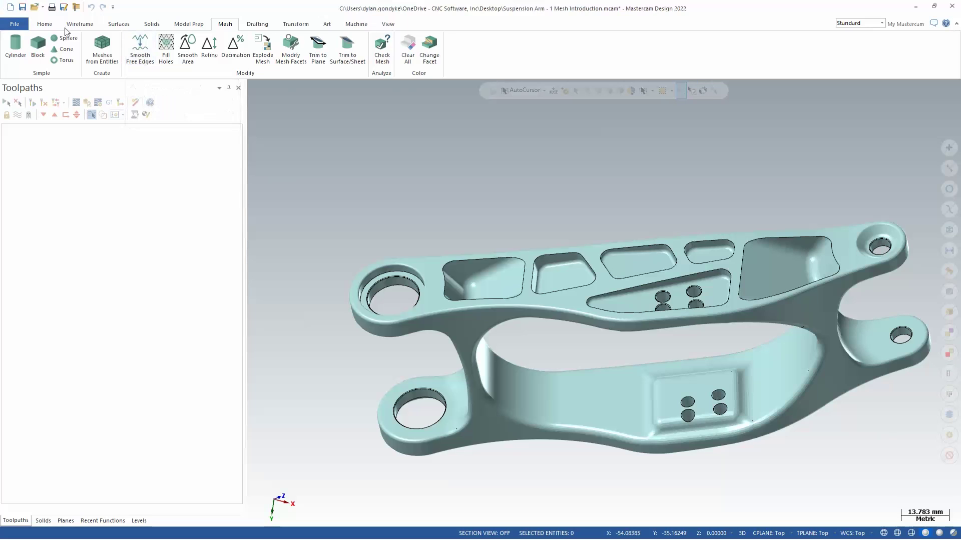
left_click(259, 54)
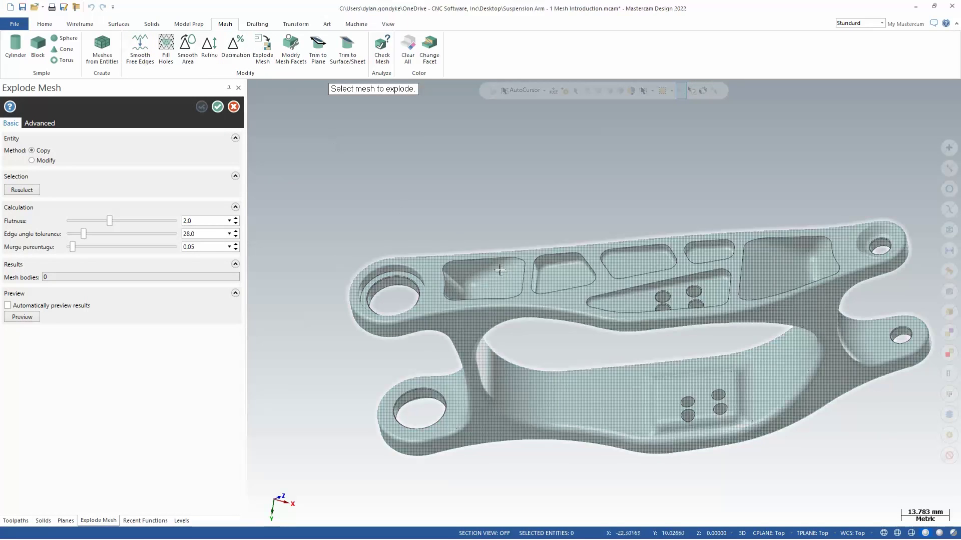
left_click(502, 271)
scroll(454, 253, "up", 3)
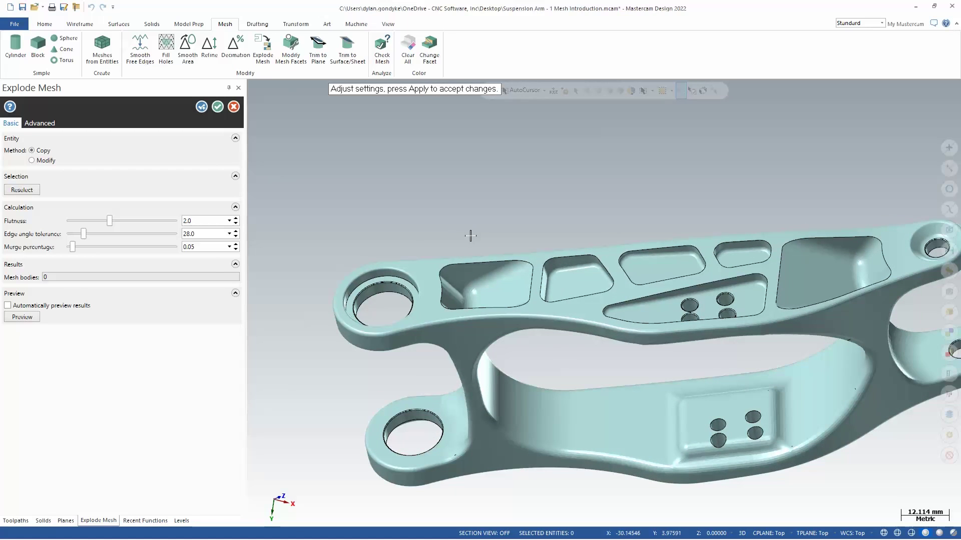
scroll(491, 253, "down", 1)
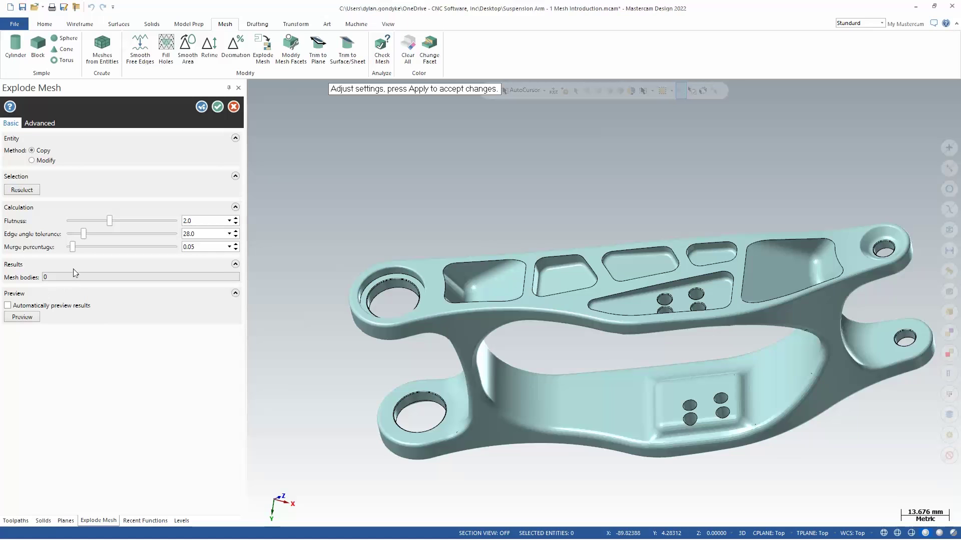
left_click(22, 317)
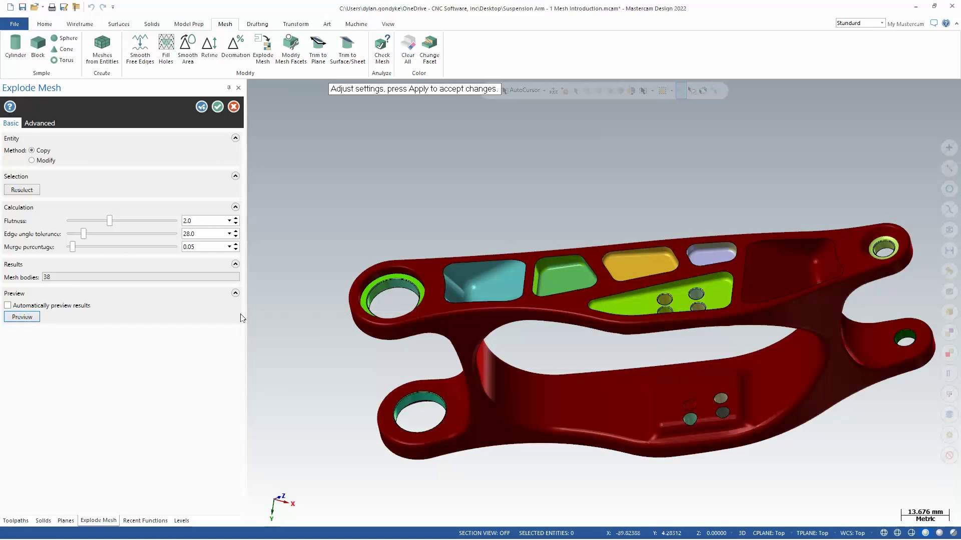
- Set the explode flatness to 1.6 and the edge angle tolerance to 21.0, preview the result and explode the mesh
scroll(450, 250, "up", 3)
middle_click_drag(471, 250, 541, 248)
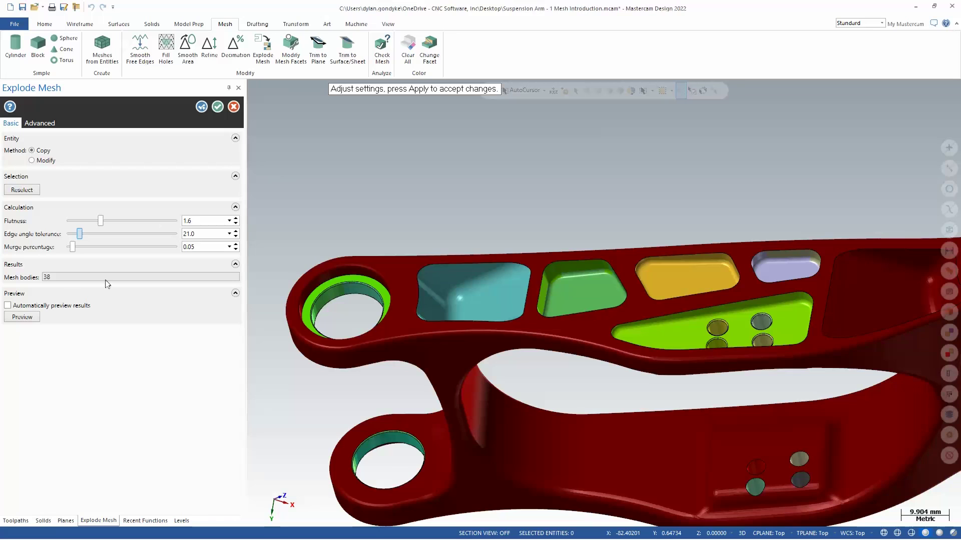
left_click(39, 318)
middle_click_drag(350, 300, 300, 244)
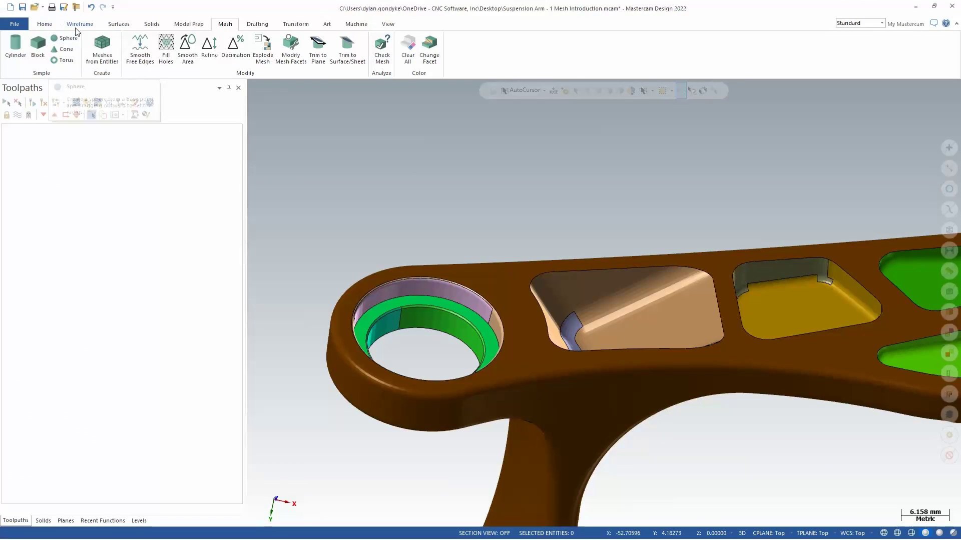
- Create a Curve On One Edge along the inner circular edge of the counterbore ledge in the arm's large end hole
left_click(79, 24)
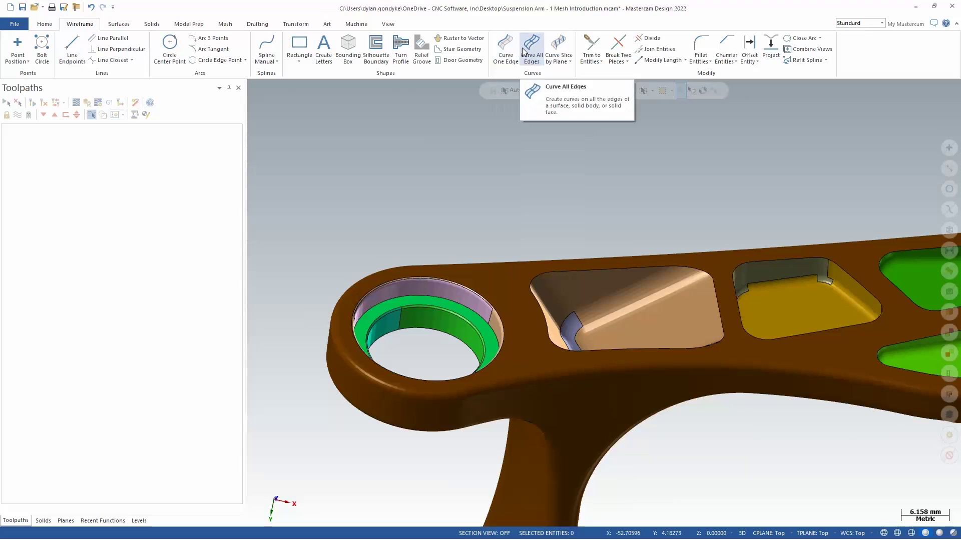
scroll(400, 305, "up", 3)
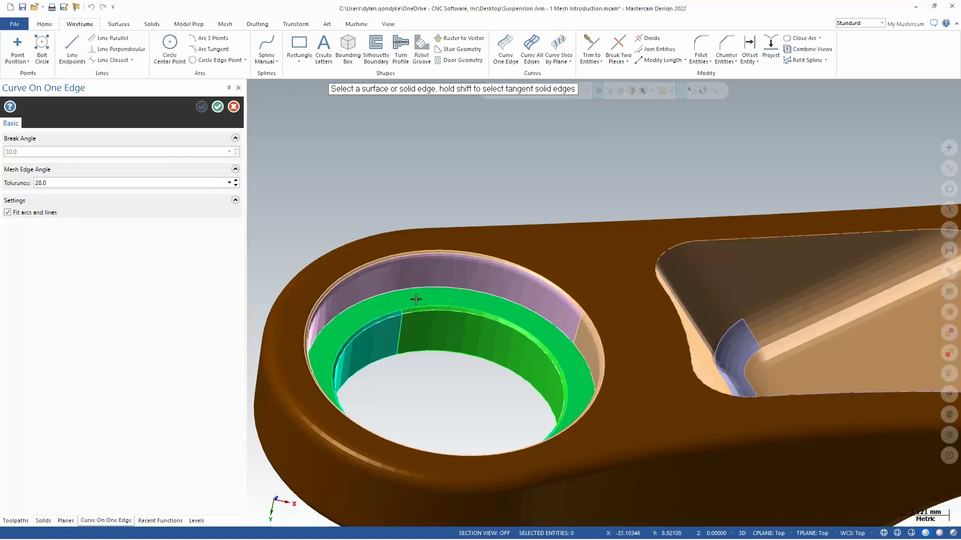
left_click(422, 300)
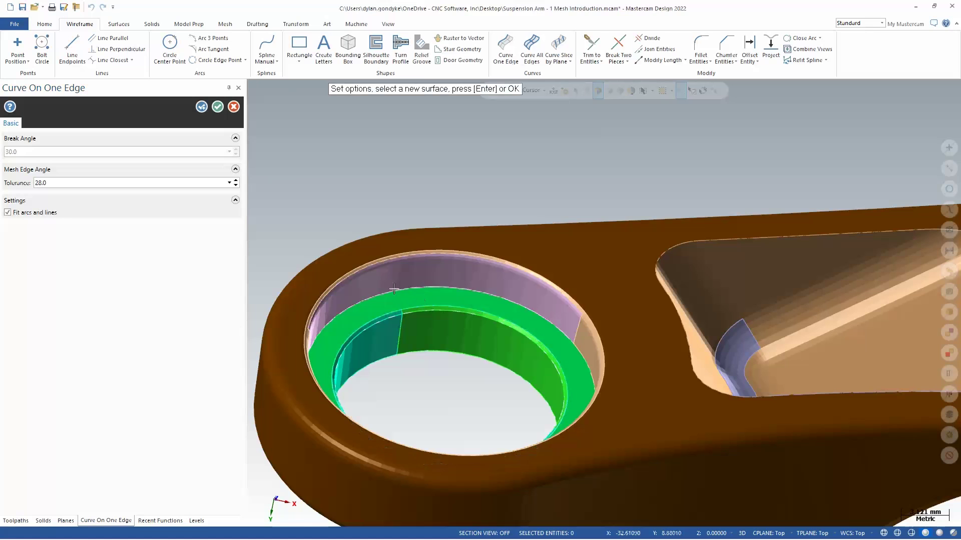
left_click(217, 108)
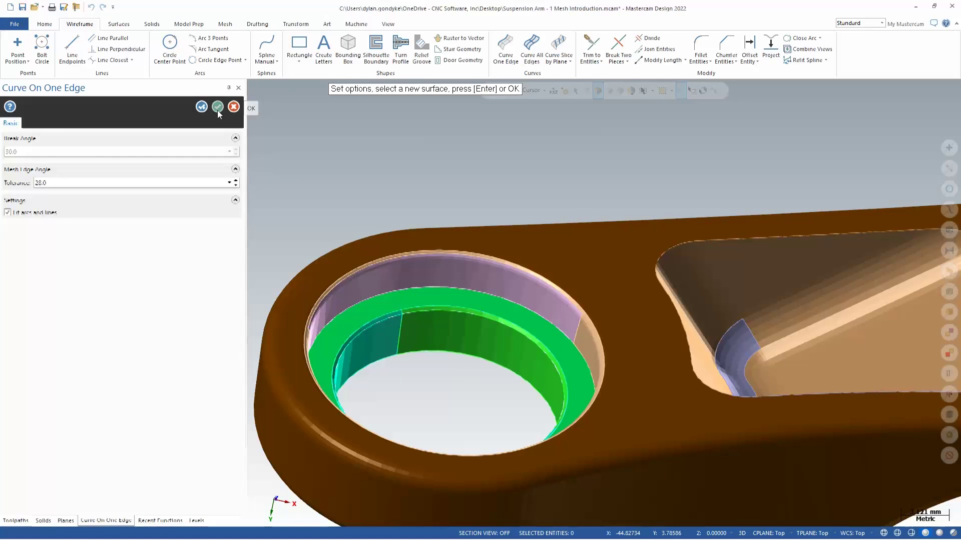
- Inspect the arc properties of the circular curve on the counterbore ledge's inner edge
left_click(430, 306)
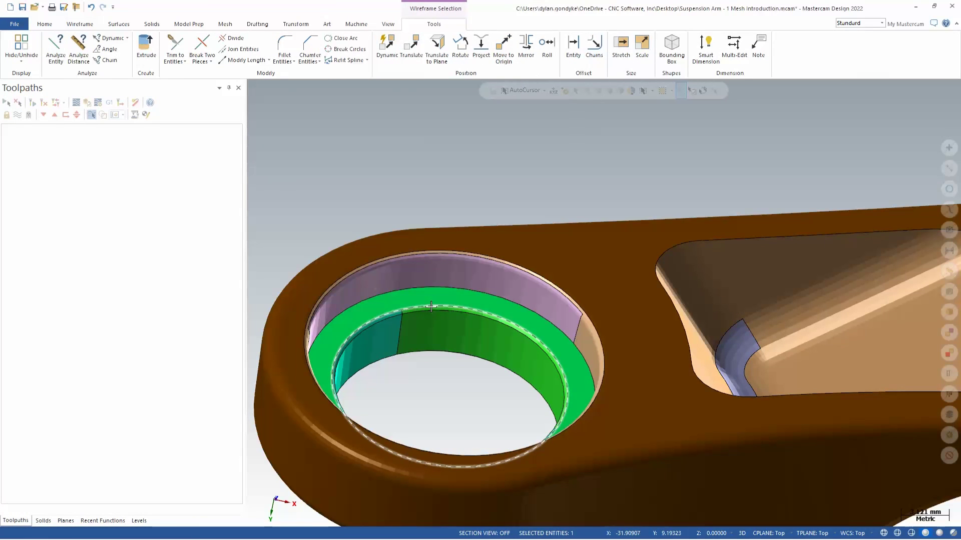
double_click(430, 306)
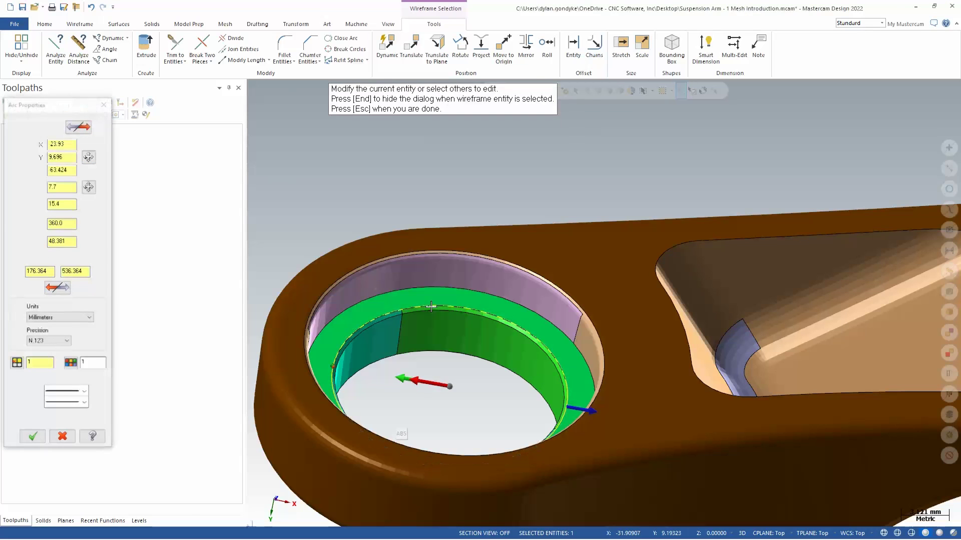